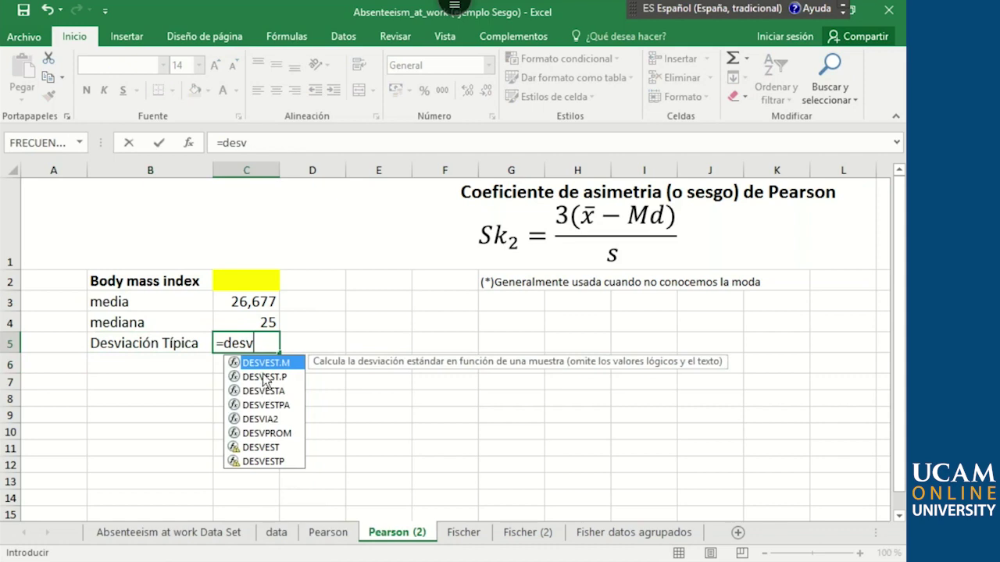
Calculate the sample standard deviation of the body mass index in C5 with =DESVEST.M(imc).
{"action": "key", "text": "Tab"}
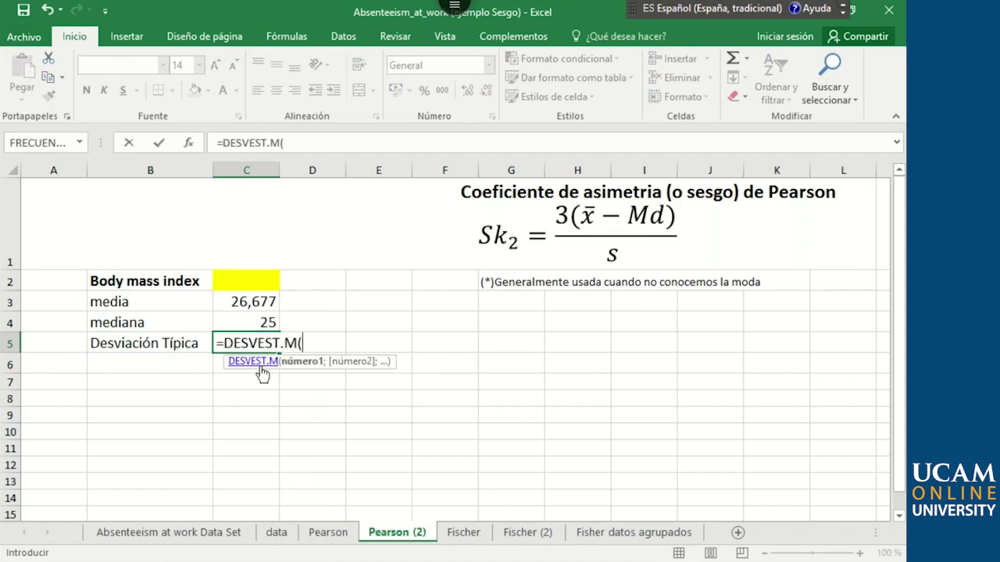
{"action": "type", "text": "imc)"}
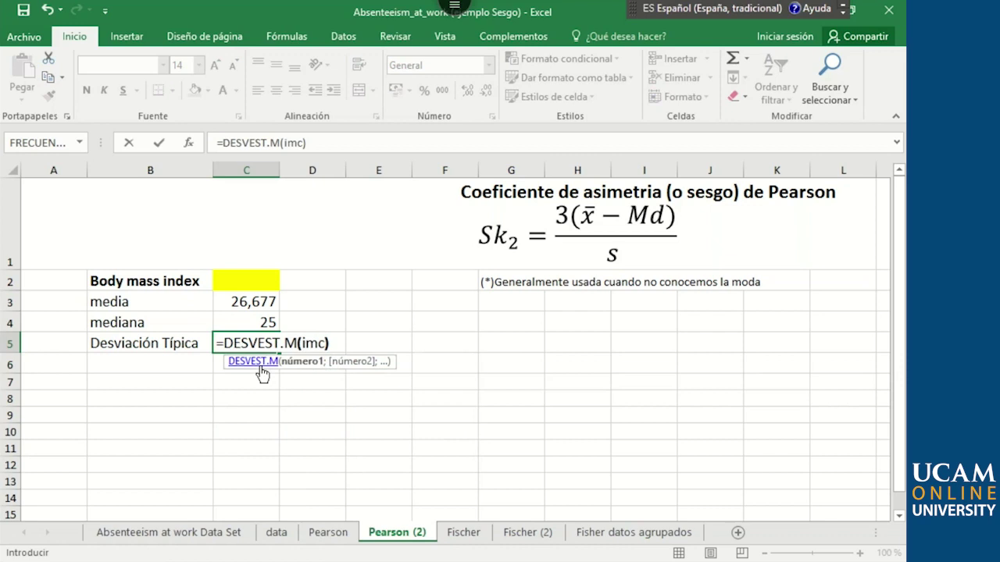
{"action": "key", "text": "Return"}
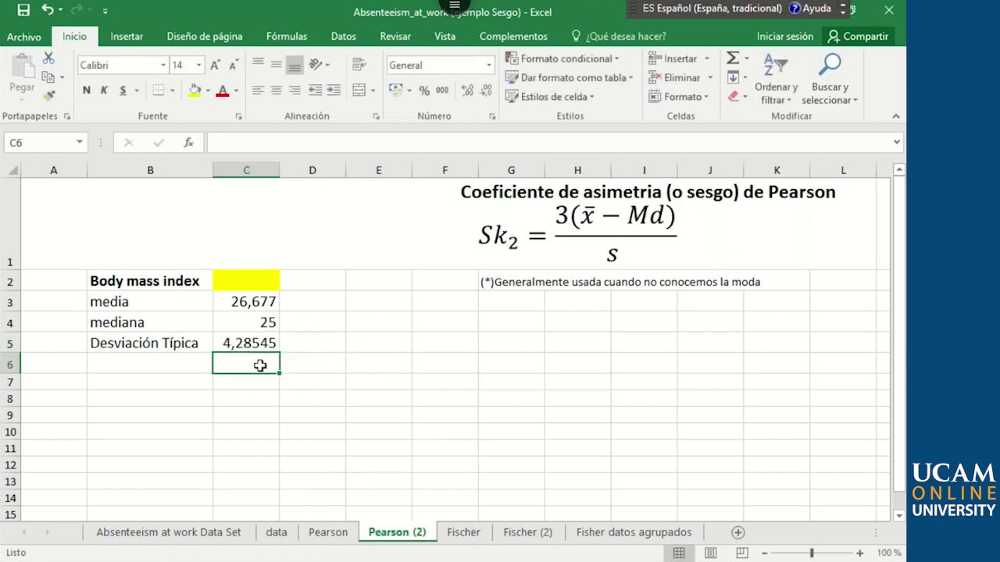
Calculate Pearson's second skewness coefficient in the yellow cell C2 with =(C3-C4)*3/C5.
{"action": "key", "text": "Up"}
{"action": "key", "text": "Up"}
{"action": "key", "text": "Up"}
{"action": "key", "text": "Up"}
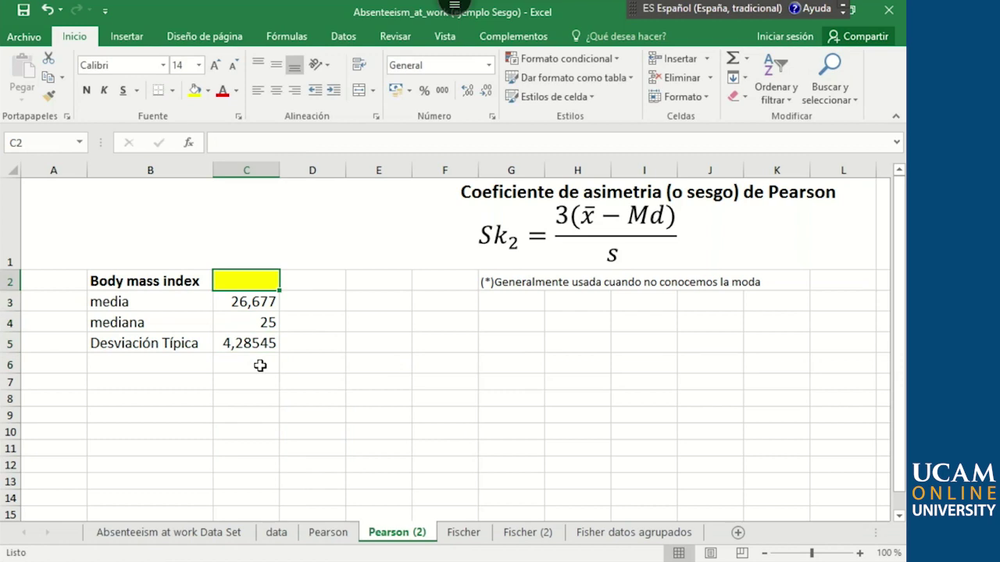
{"action": "type", "text": "=("}
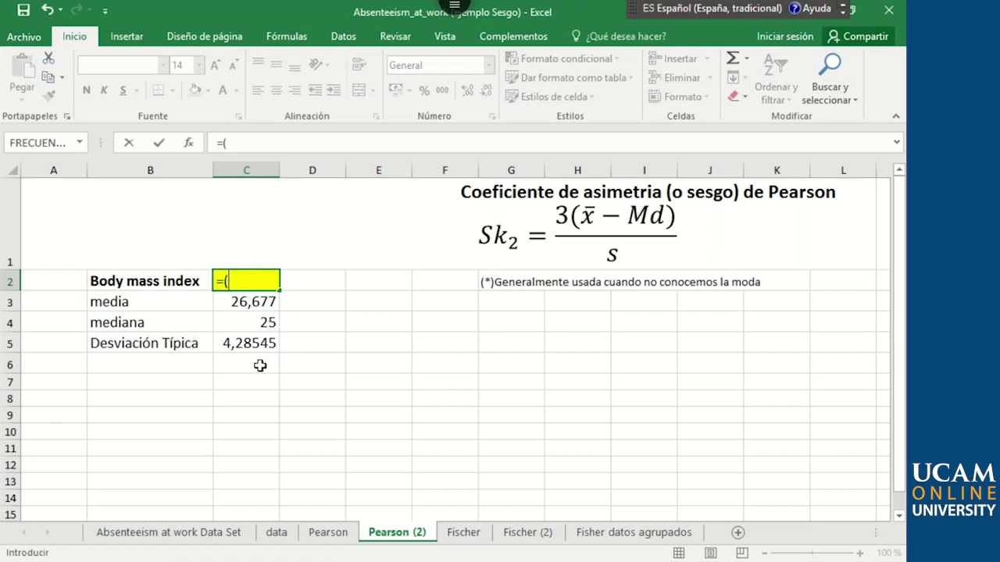
{"action": "left_click", "coordinate": [256, 302]}
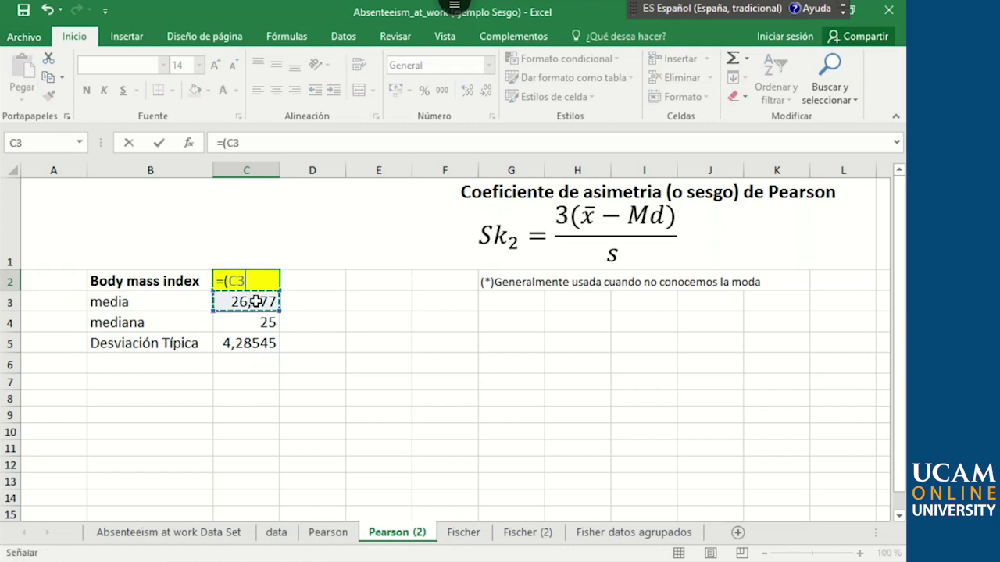
{"action": "type", "text": "-"}
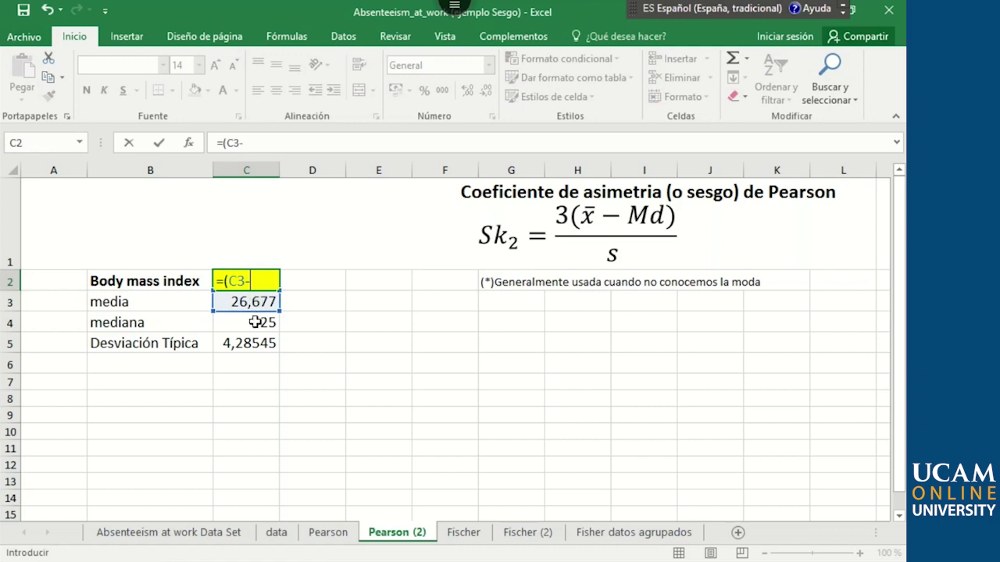
{"action": "left_click", "coordinate": [254, 322]}
{"action": "type", "text": ")*3/"}
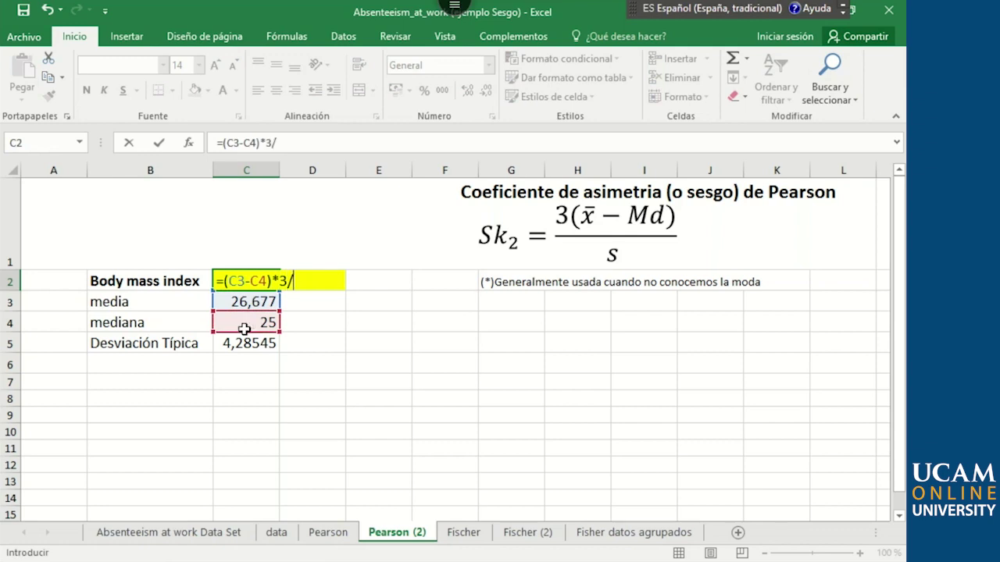
{"action": "left_click", "coordinate": [252, 346]}
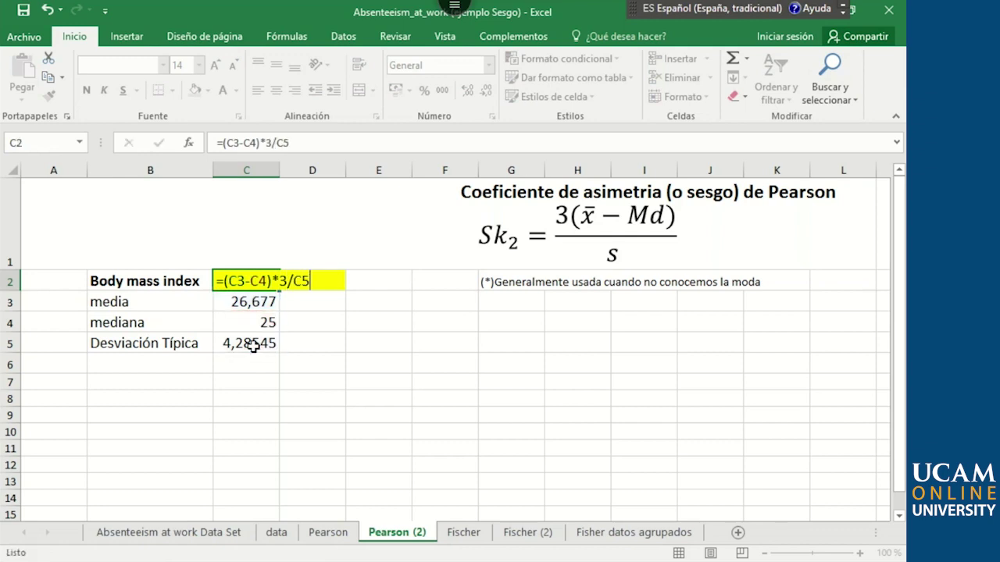
{"action": "key", "text": "Return"}
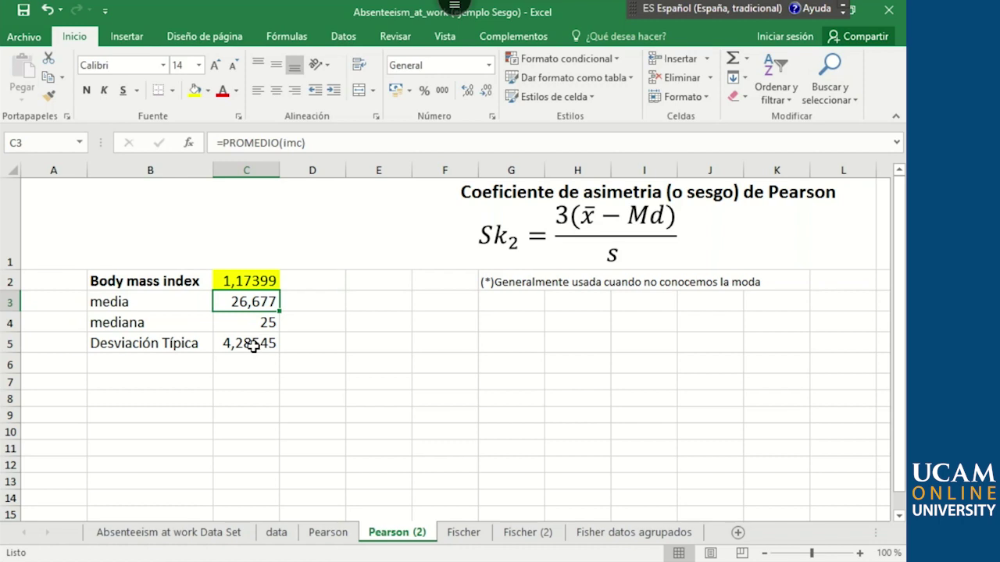
Compare the coefficients on the Pearson and Pearson (2) sheets with the negative and positive skewness curves on the Wikipedia page in the browser.
{"action": "key", "text": "ctrl+Page_Up"}
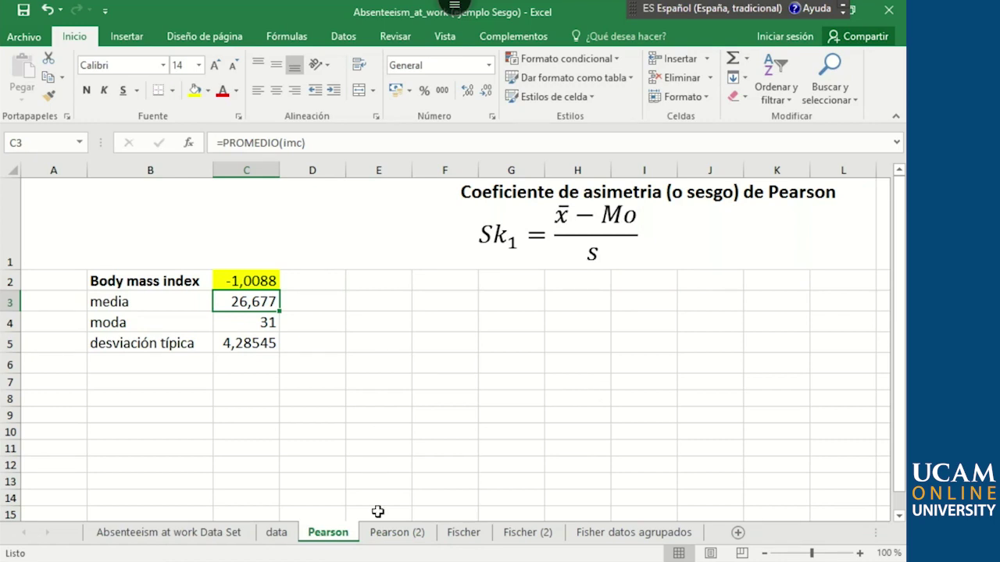
{"action": "left_click", "coordinate": [386, 539]}
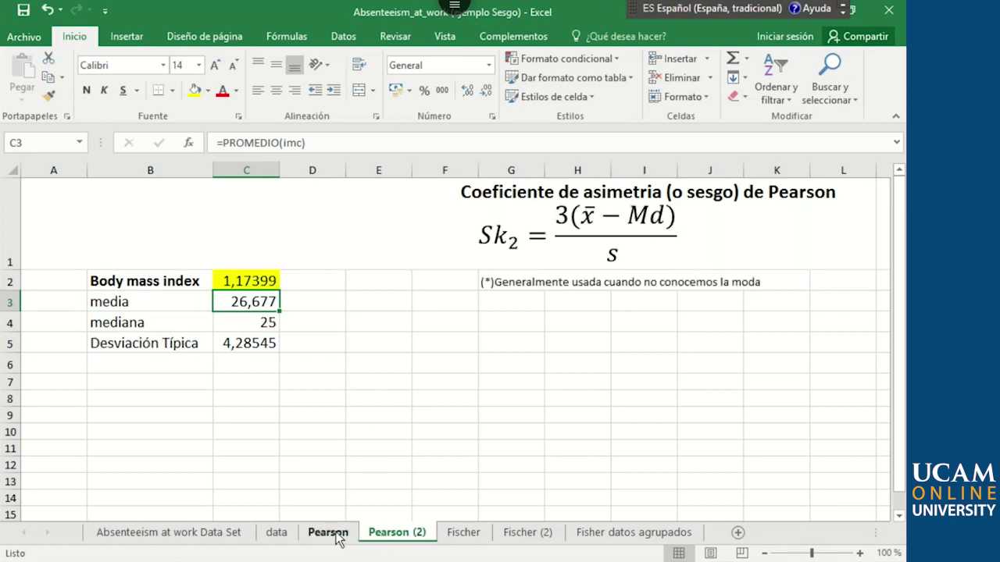
{"action": "left_click", "coordinate": [328, 534]}
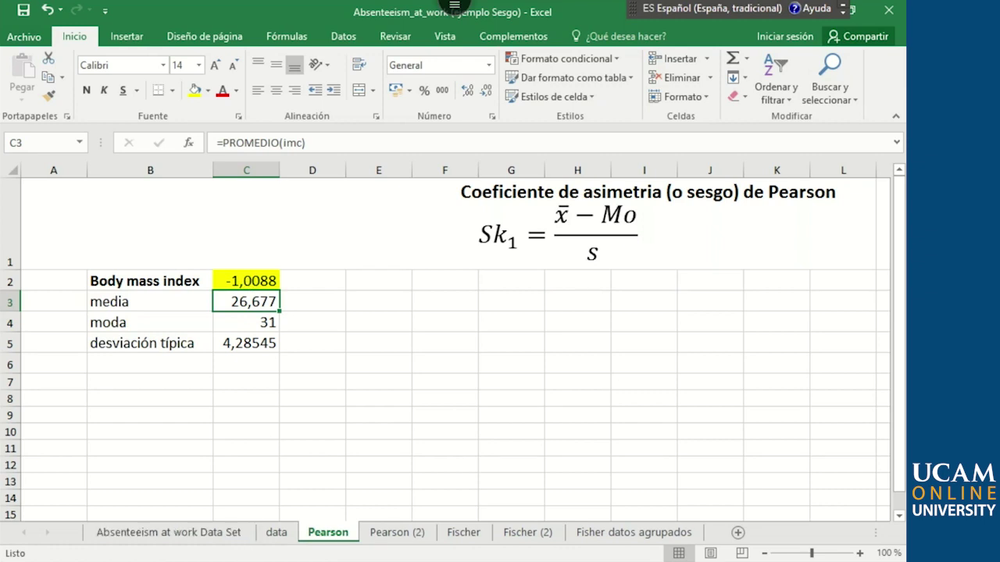
{"action": "key", "text": "alt+Tab"}
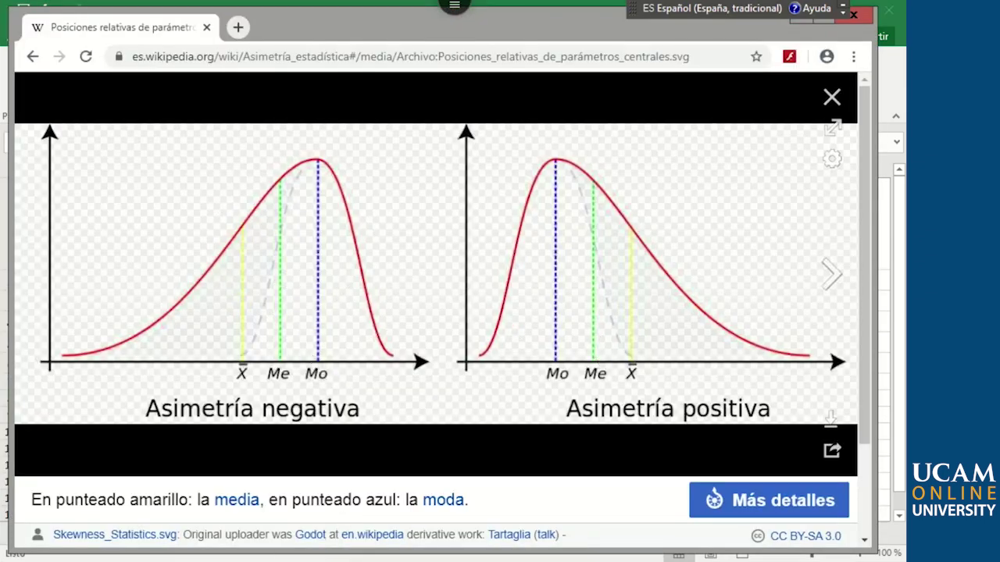
{"action": "key", "text": "alt+Tab"}
{"action": "key", "text": "Down"}
{"action": "left_click", "coordinate": [386, 534]}
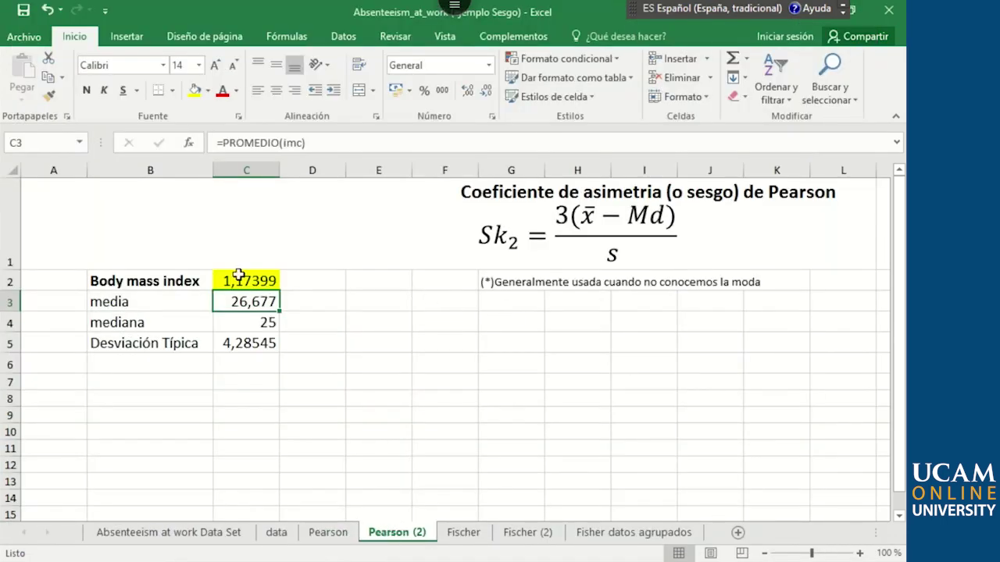
{"action": "key", "text": "alt+Tab"}
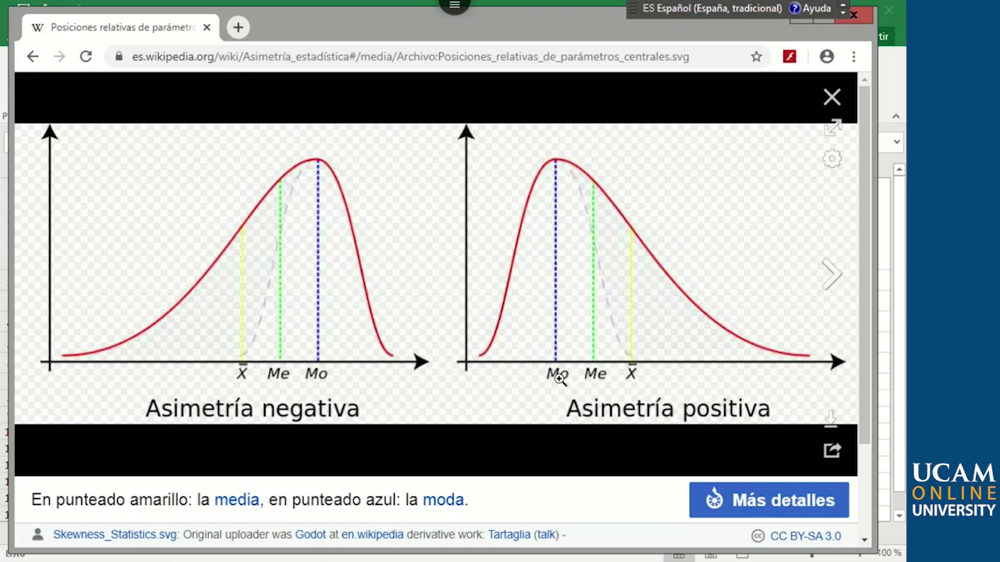
{"action": "left_click", "coordinate": [893, 85]}
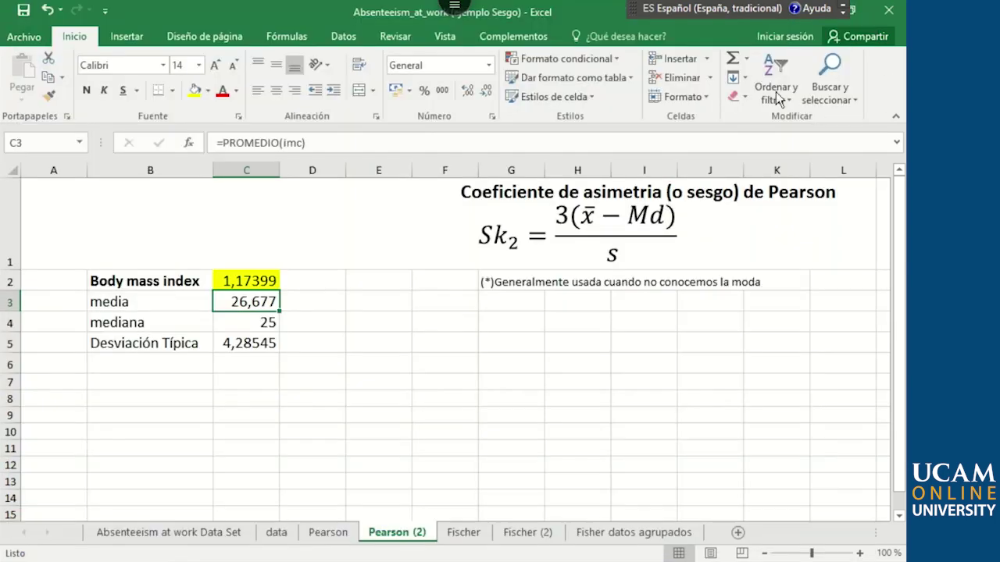
{"action": "left_click", "coordinate": [329, 534]}
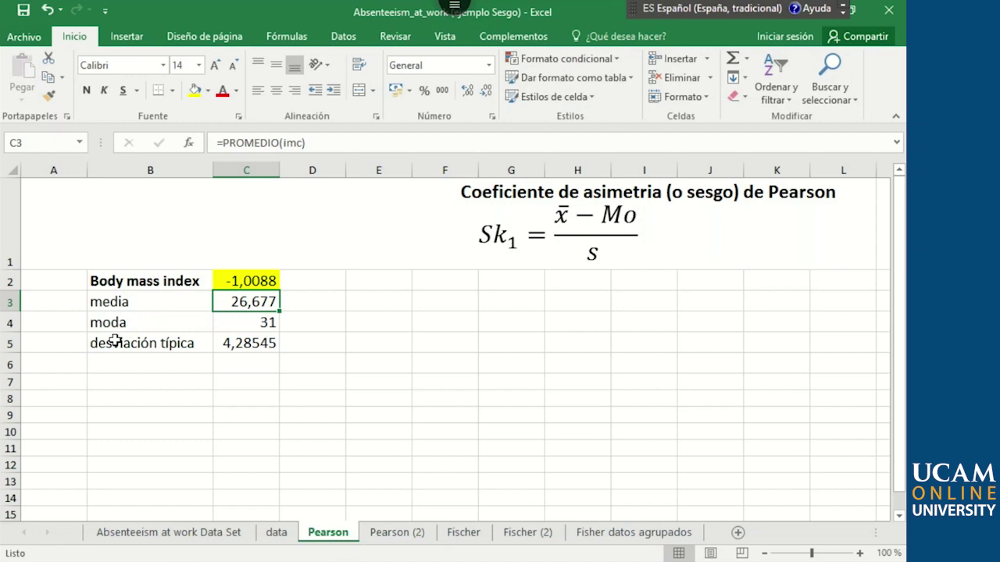
Add the label "moda" in cell B6 of the Pearson (2) sheet, below Desviación Típica.
{"action": "left_click", "coordinate": [395, 534]}
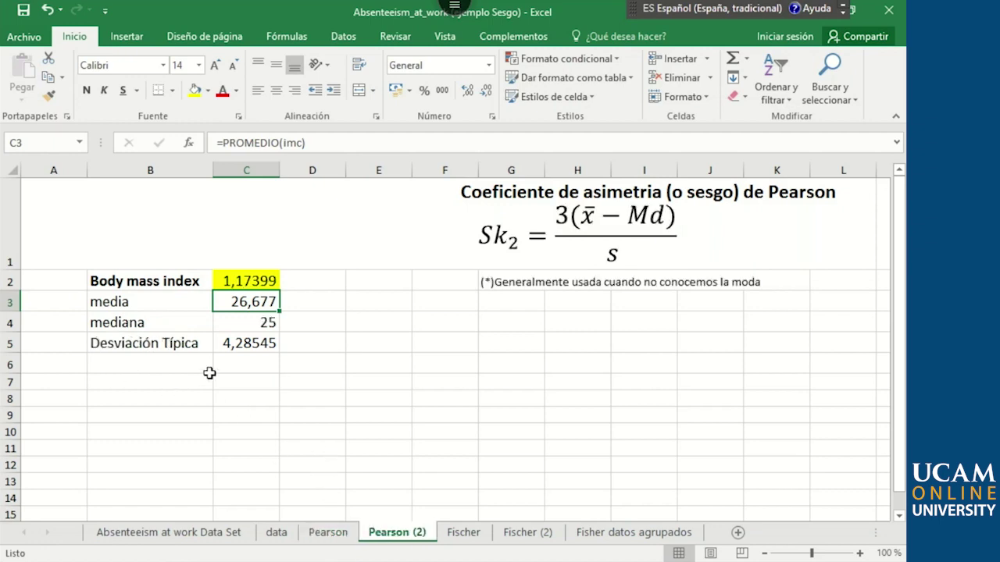
{"action": "left_click", "coordinate": [164, 364]}
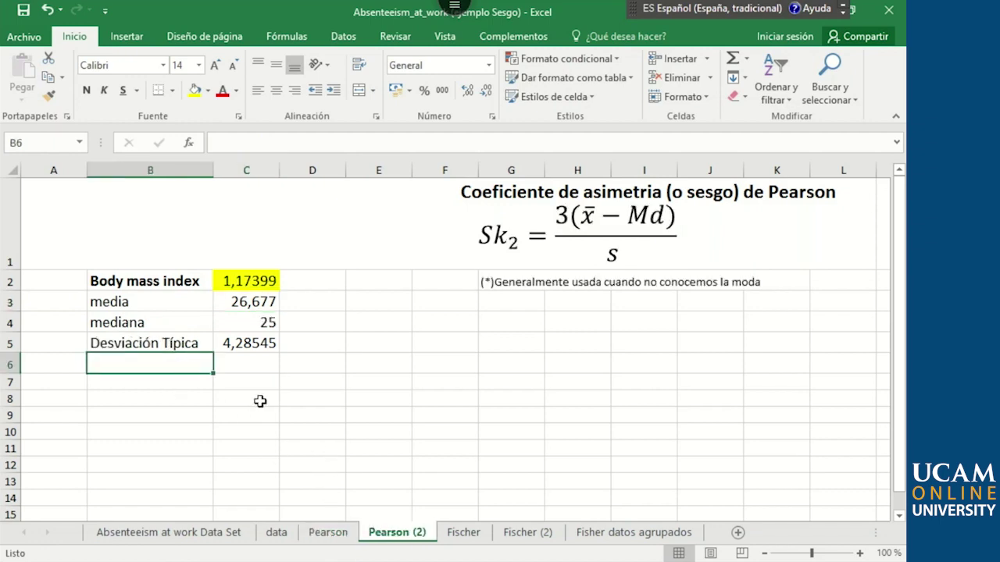
{"action": "type", "text": "moda"}
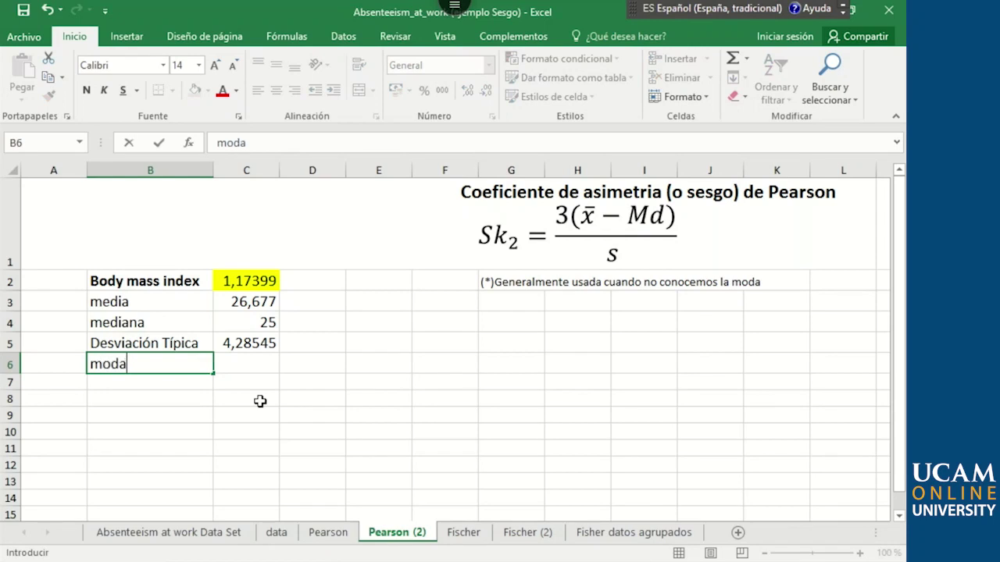
{"action": "key", "text": "Tab"}
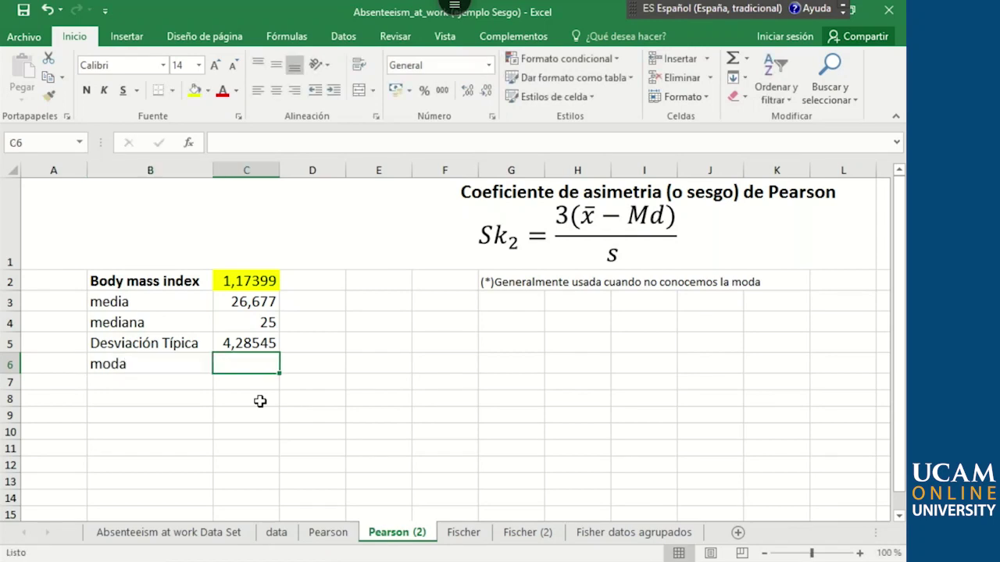
Calculate the mode of the body mass index in C6 with =MODA.UNO(imc).
{"action": "type", "text": "()"}
{"action": "key", "text": "BackSpace"}
{"action": "key", "text": "BackSpace"}
{"action": "type", "text": "=moda"}
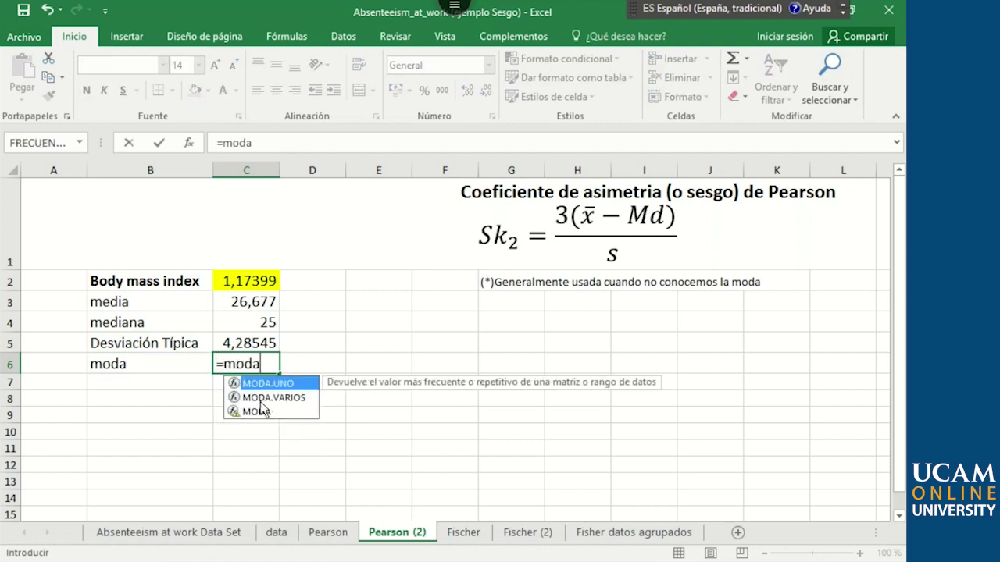
{"action": "double_click", "coordinate": [273, 383]}
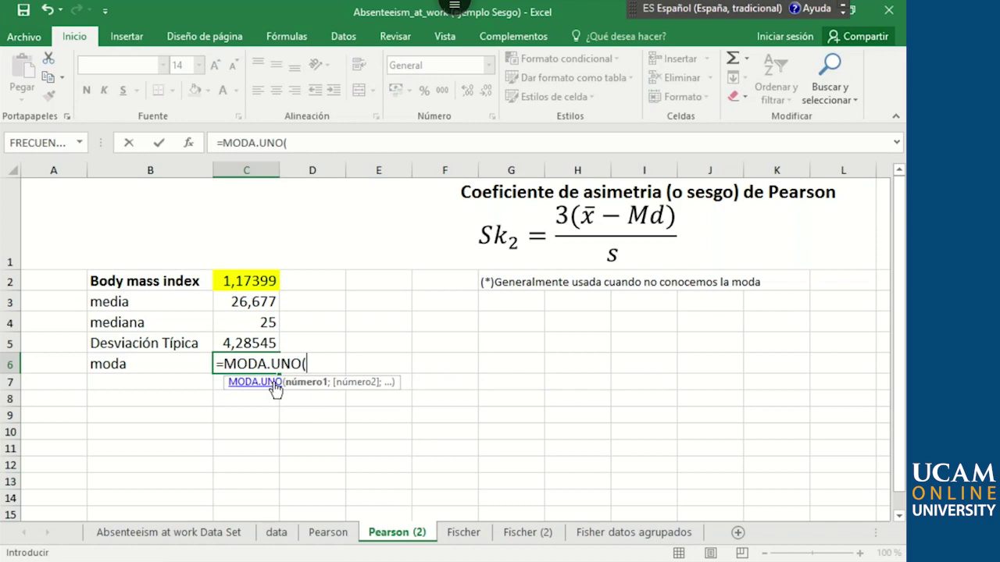
{"action": "type", "text": "("}
{"action": "key", "text": "BackSpace"}
{"action": "type", "text": "imc)"}
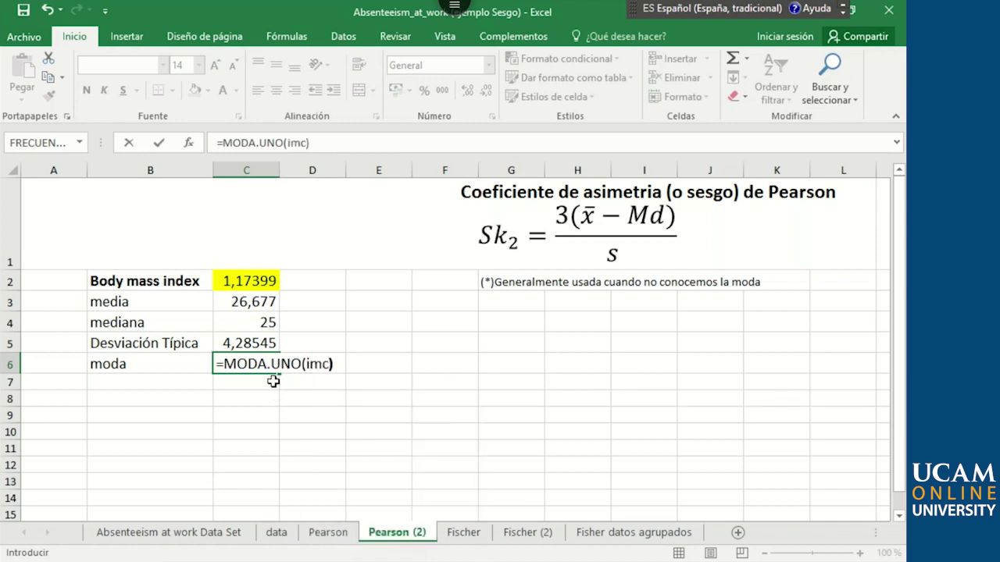
{"action": "key", "text": "Return"}
{"action": "key", "text": "Up"}
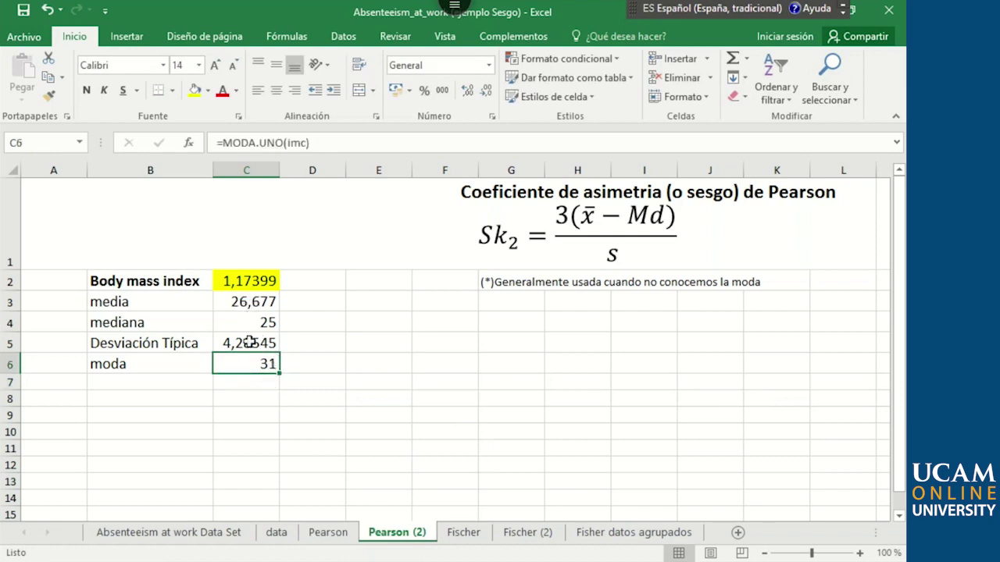
Check the skewness diagram in the browser, and insert a histogram of the Body mass index column on the data sheet in Excel.
{"action": "key", "text": "alt+Tab"}
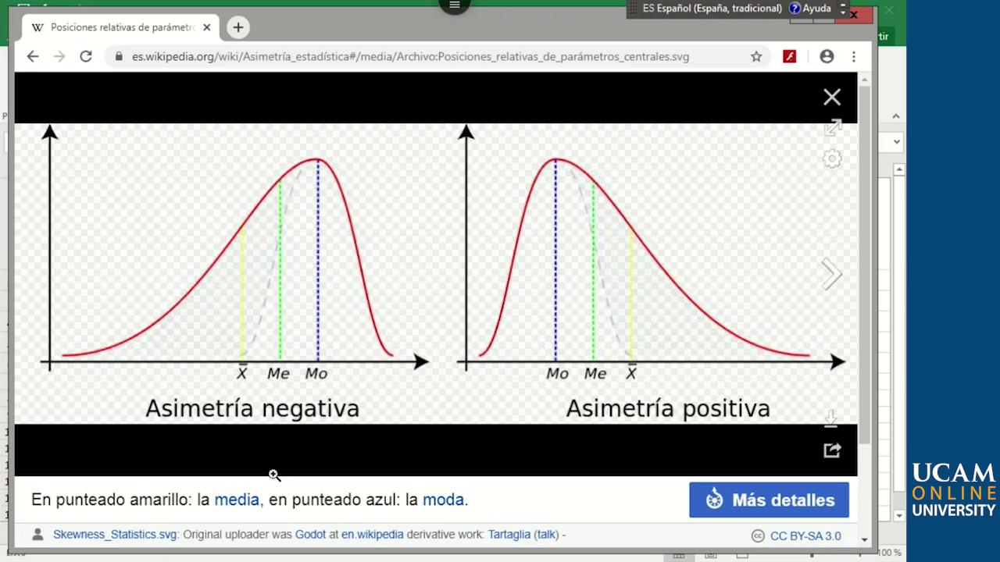
{"action": "key", "text": "alt+Tab"}
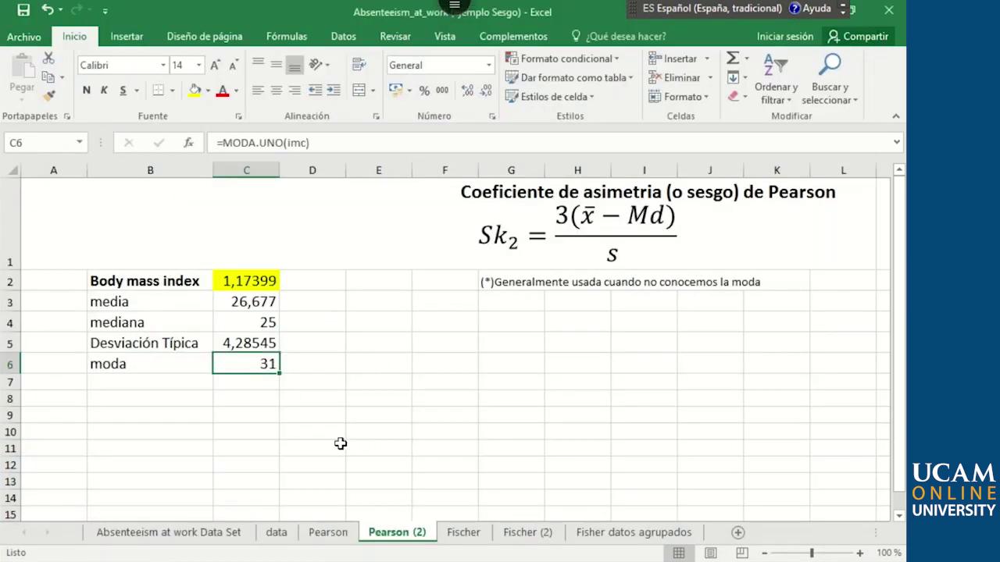
{"action": "left_click", "coordinate": [277, 535]}
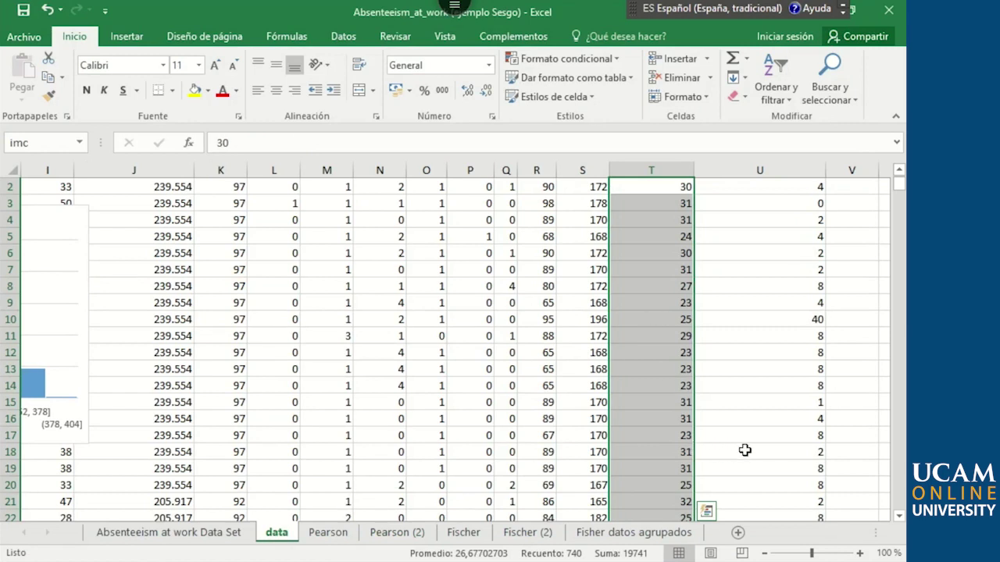
{"action": "scroll", "coordinate": [736, 448], "scroll_direction": "up", "scroll_amount": 1}
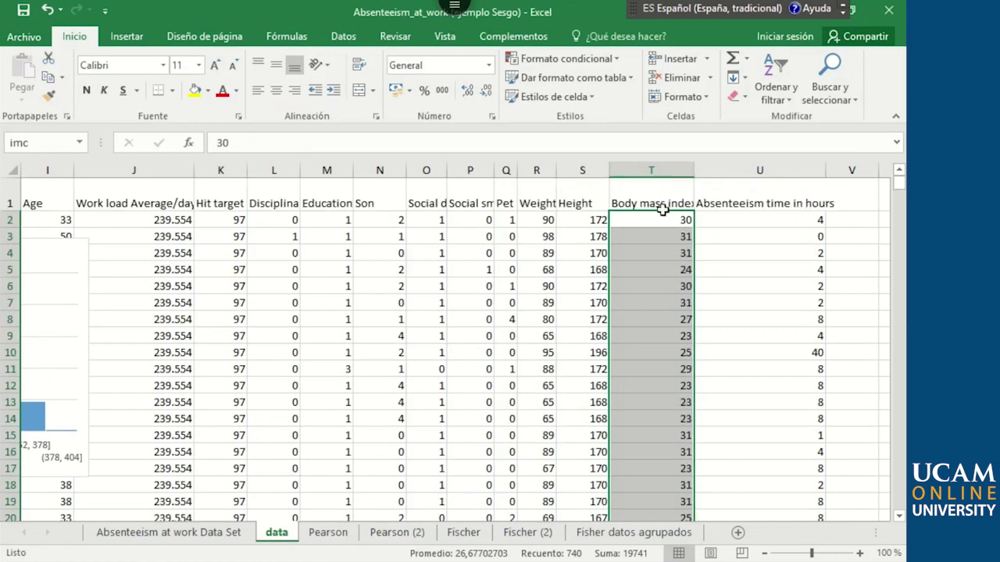
{"action": "left_click", "coordinate": [124, 36]}
{"action": "left_click", "coordinate": [410, 76]}
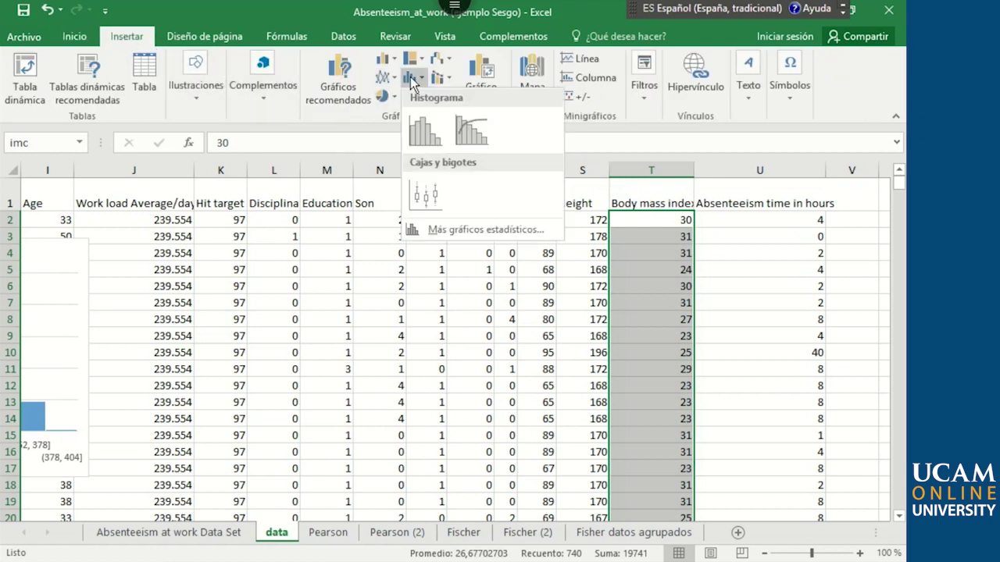
{"action": "left_click", "coordinate": [423, 131]}
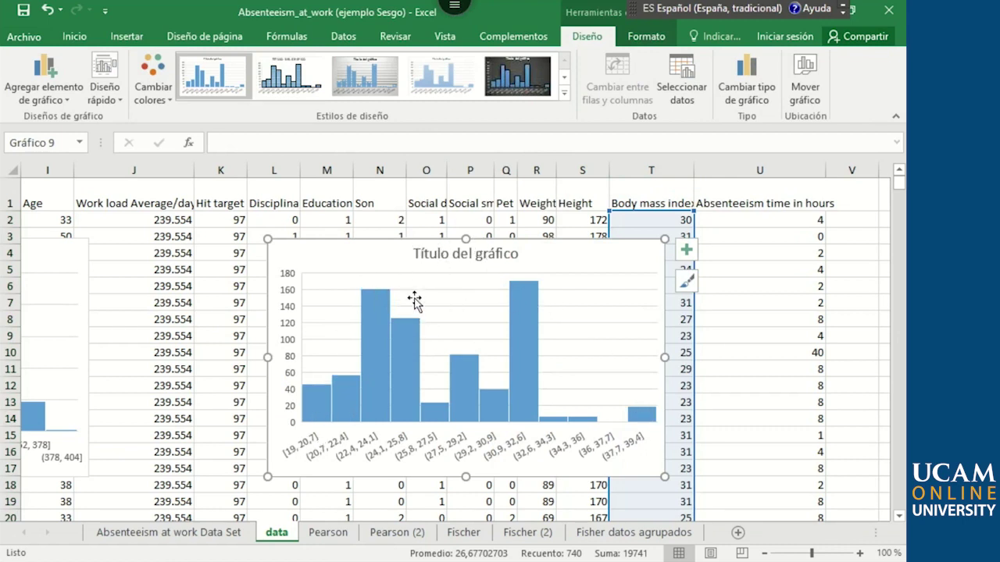
Compare the histogram's shape with the skewness curves in the browser, and review the coefficients on the Pearson and Pearson (2) sheets.
{"action": "mouse_move", "coordinate": [650, 422]}
{"action": "key", "text": "alt+Tab"}
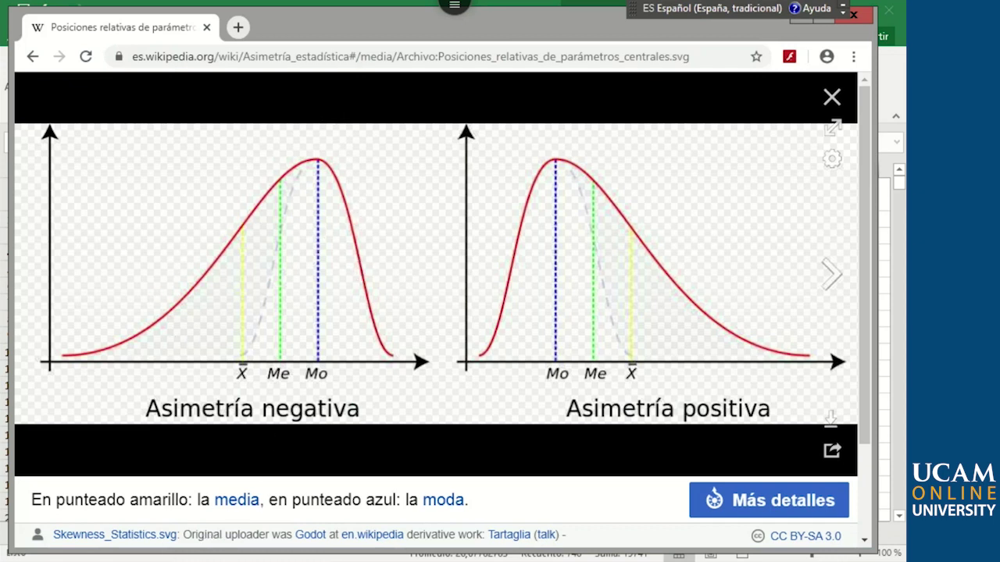
{"action": "key", "text": "alt+Tab"}
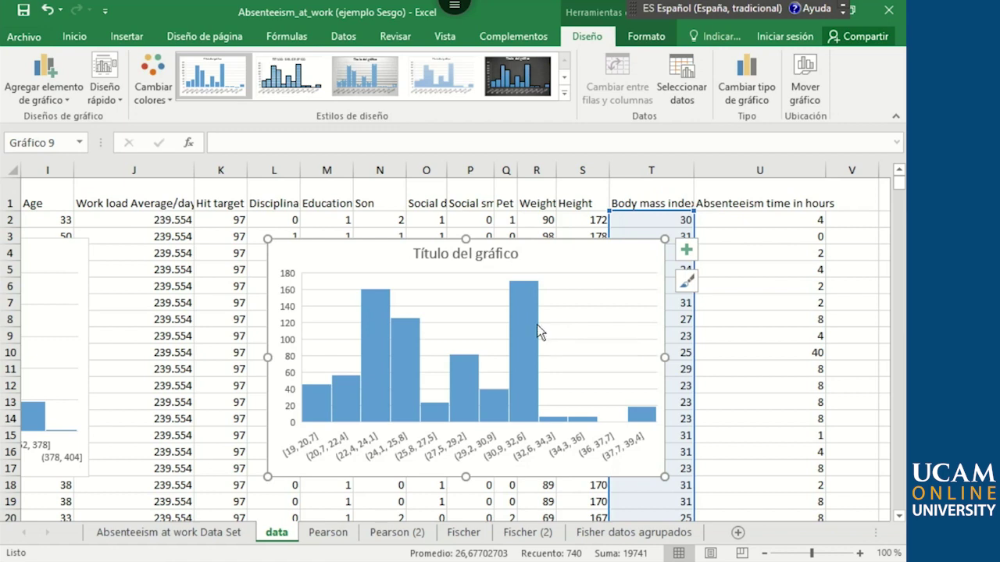
{"action": "mouse_move", "coordinate": [537, 324]}
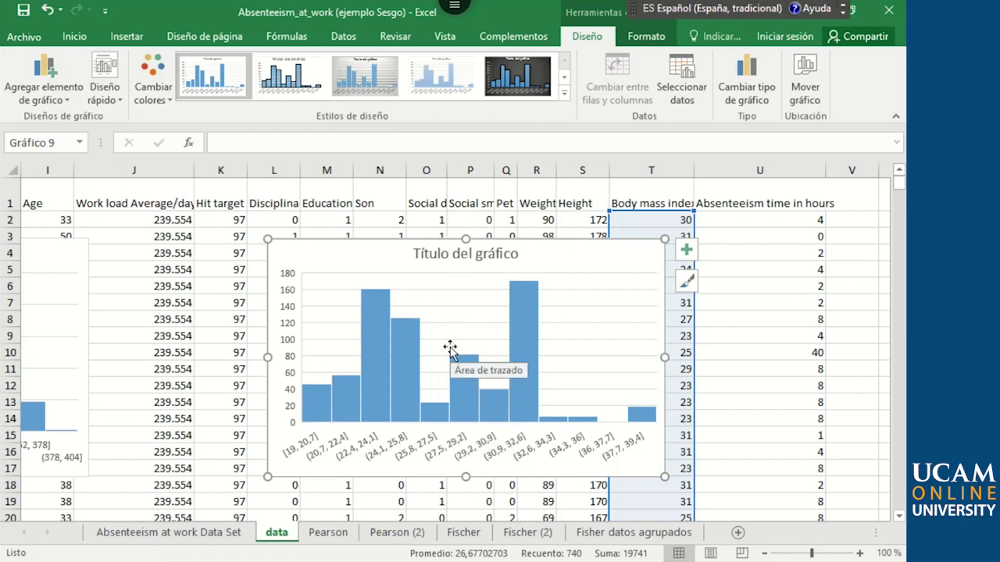
{"action": "left_click", "coordinate": [345, 536]}
{"action": "left_click", "coordinate": [388, 534]}
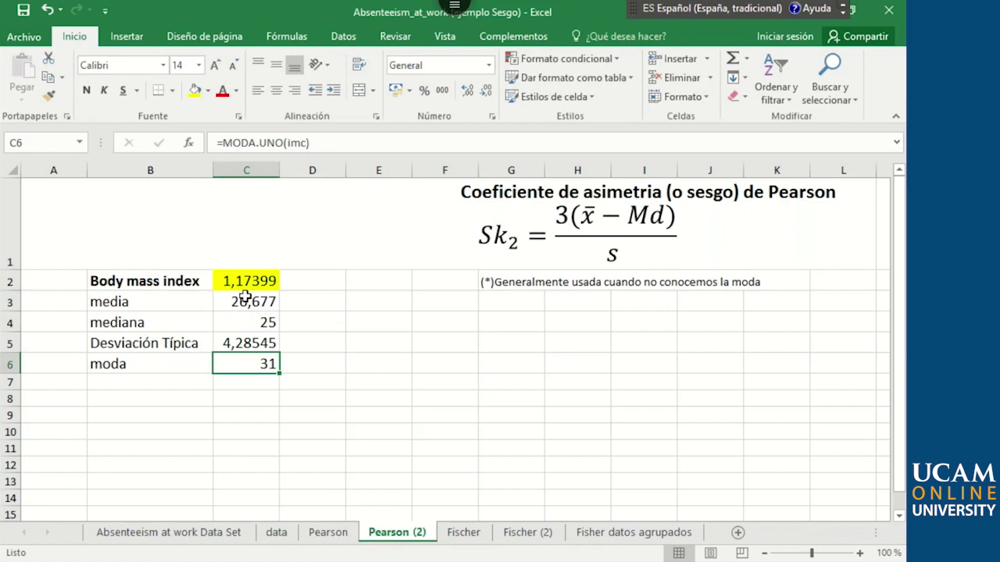
{"action": "left_click", "coordinate": [335, 537]}
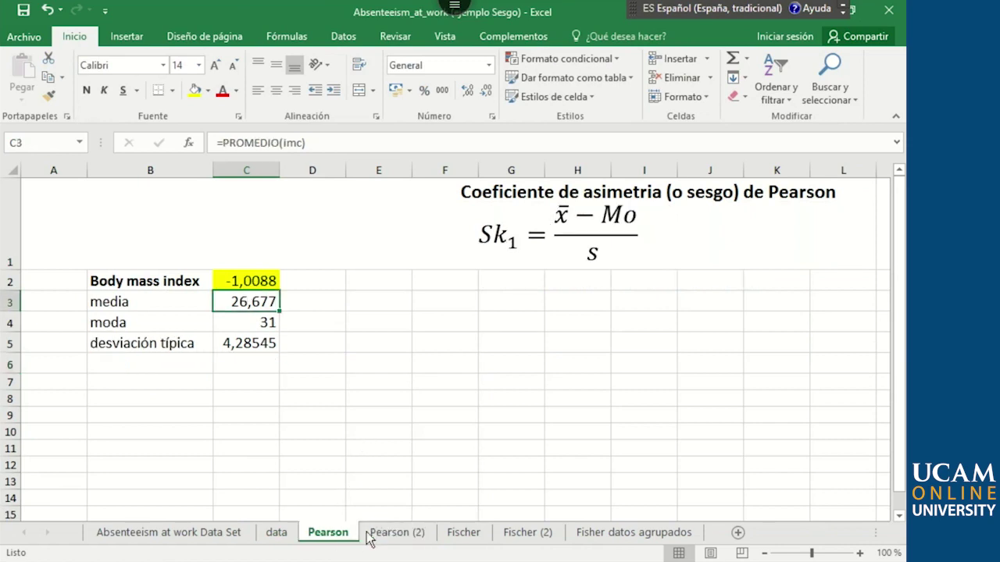
{"action": "left_click", "coordinate": [387, 537]}
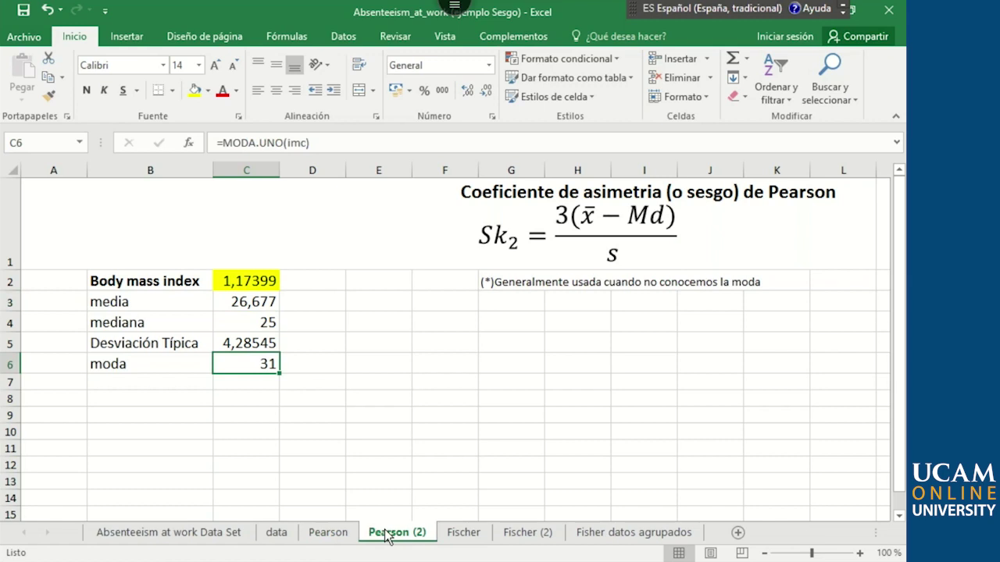
{"action": "left_click", "coordinate": [176, 281]}
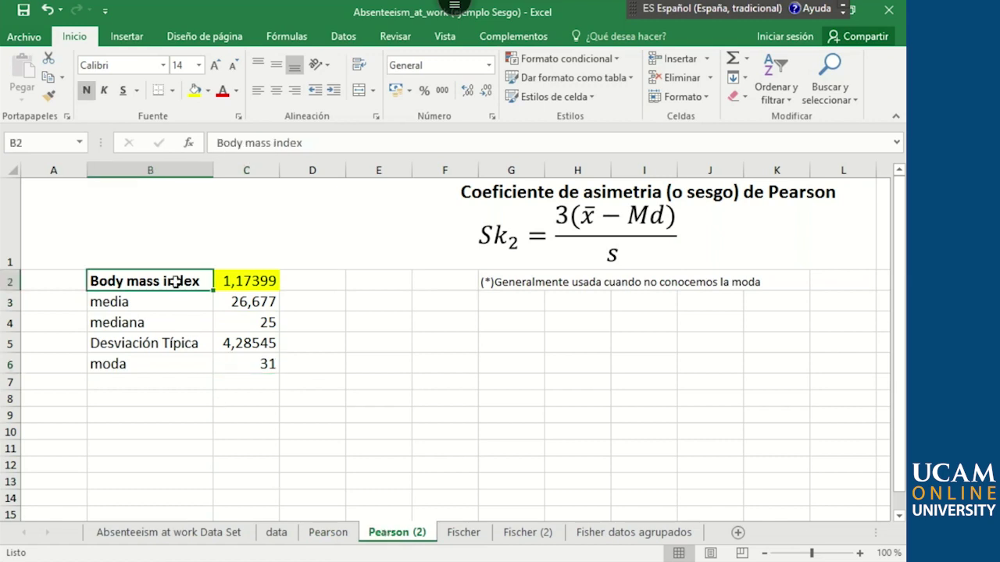